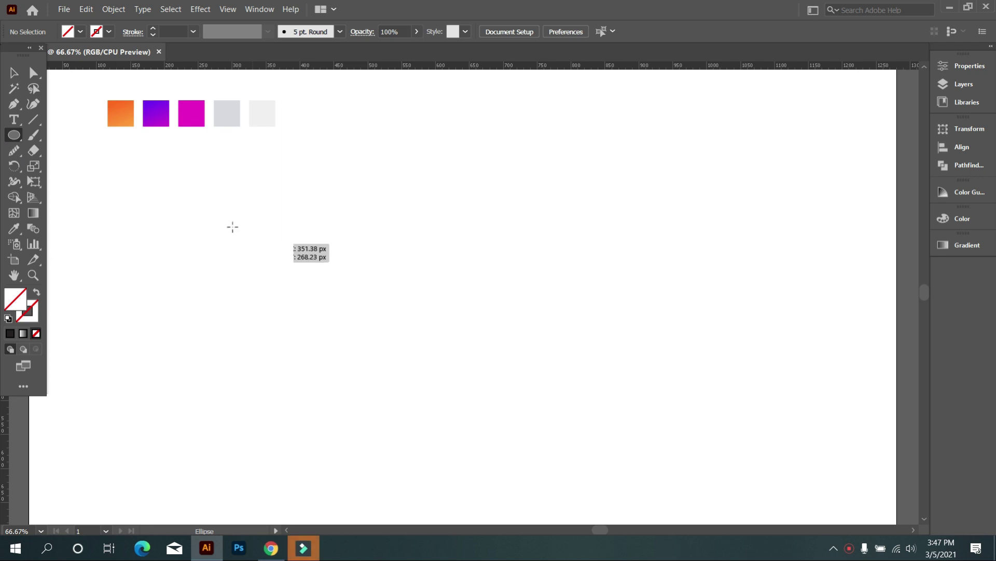
Draw a large circle below the swatches with a black outline and no fill
{"action": "left_click_drag", "start_coordinate": [232, 227], "coordinate": [479, 348]}
{"action": "left_click", "coordinate": [109, 32]}
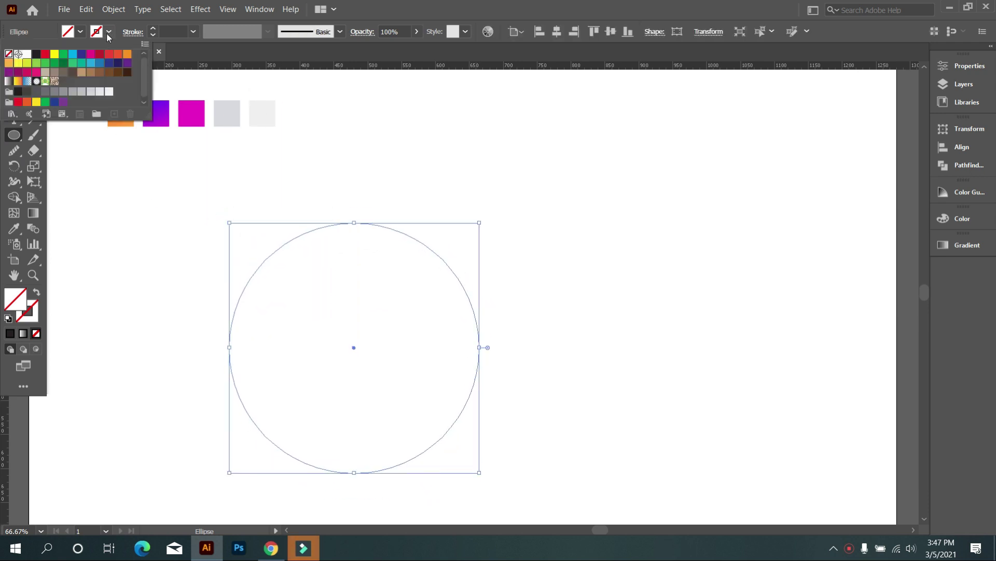
{"action": "left_click", "coordinate": [37, 55]}
{"action": "key", "text": "v"}
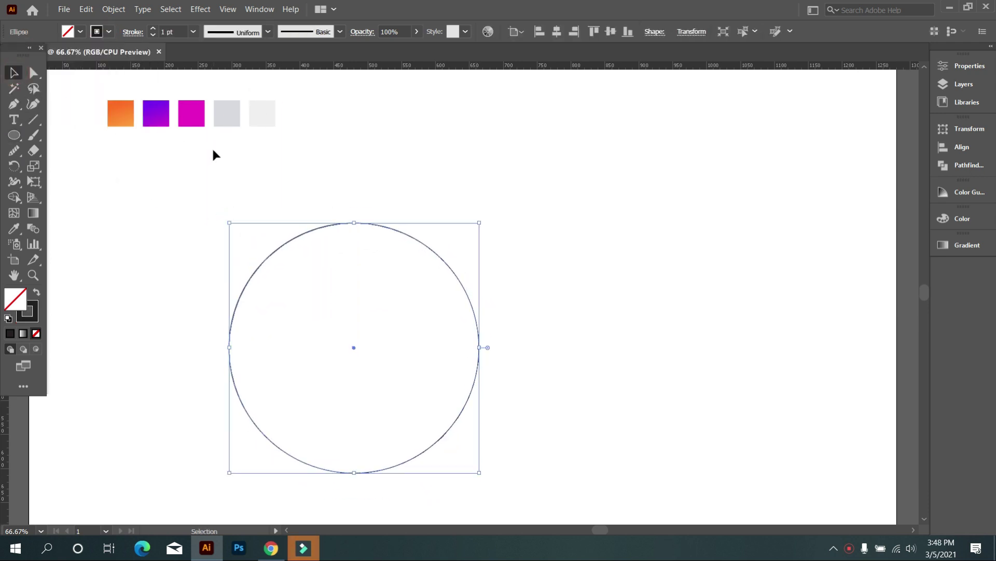
{"action": "scroll", "coordinate": [410, 260], "scroll_direction": "down", "scroll_amount": 1}
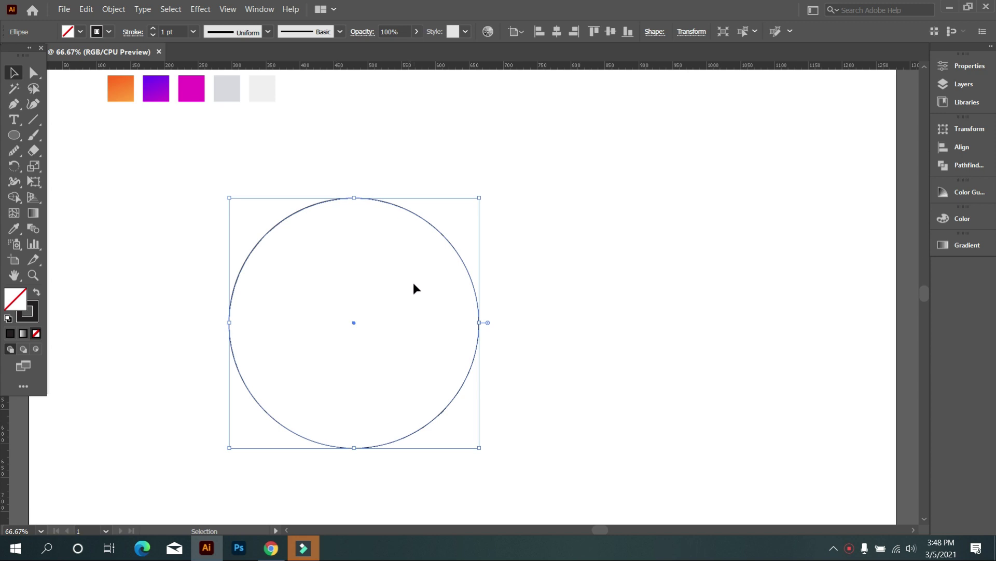
Duplicate the circle twice, one copy up-left and one copy down-right
{"action": "mouse_move", "coordinate": [460, 379]}
{"action": "left_mouse_down"}
{"action": "mouse_move", "coordinate": [399, 396]}
{"action": "mouse_move", "coordinate": [521, 418]}
{"action": "mouse_move", "coordinate": [423, 389]}
{"action": "mouse_move", "coordinate": [438, 325]}
{"action": "mouse_move", "coordinate": [525, 436]}
{"action": "mouse_move", "coordinate": [436, 414]}
{"action": "mouse_move", "coordinate": [431, 345]}
{"action": "mouse_move", "coordinate": [413, 314]}
{"action": "mouse_move", "coordinate": [486, 383]}
{"action": "mouse_move", "coordinate": [440, 363]}
{"action": "mouse_move", "coordinate": [493, 367]}
{"action": "mouse_move", "coordinate": [490, 360]}
{"action": "left_mouse_up"}
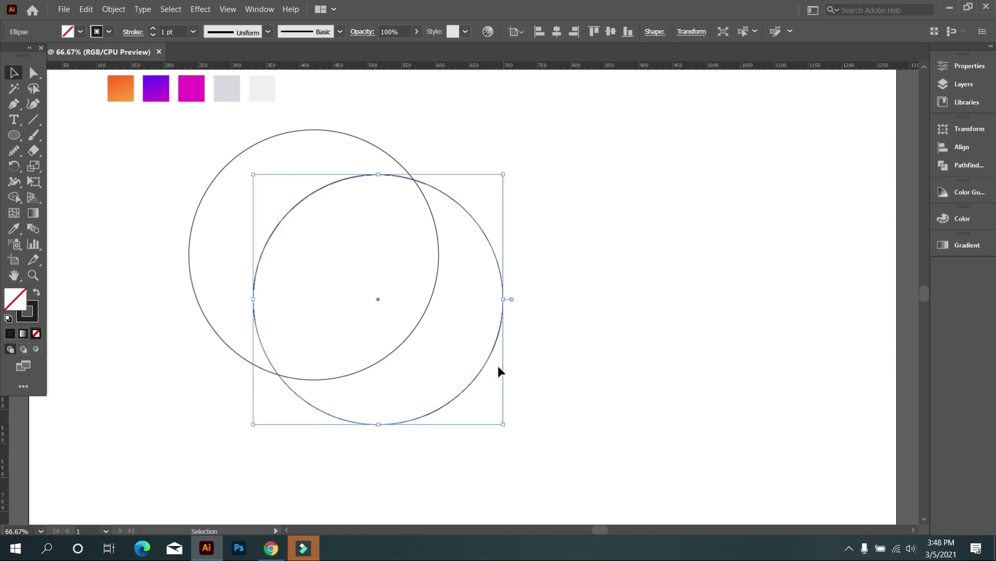
{"action": "scroll", "coordinate": [519, 358], "scroll_direction": "up", "scroll_amount": 1}
{"action": "left_click", "coordinate": [586, 369]}
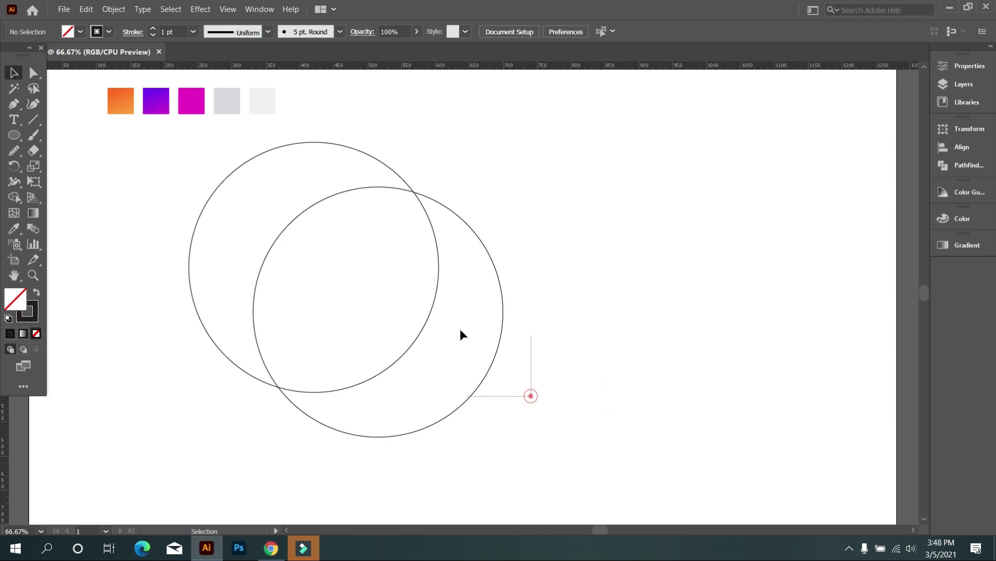
{"action": "left_click_drag", "start_coordinate": [491, 373], "coordinate": [582, 481]}
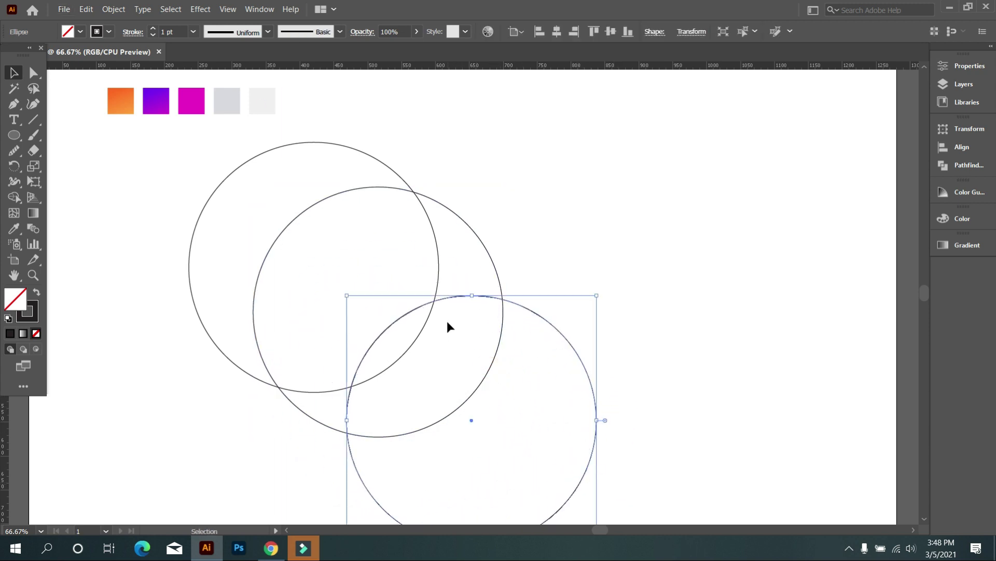
{"action": "scroll", "coordinate": [441, 311], "scroll_direction": "up", "scroll_amount": 1}
{"action": "scroll", "coordinate": [439, 295], "scroll_direction": "up", "scroll_amount": 2}
Reposition the lower circle and shift the upper-left circle so the outlines overlap
{"action": "mouse_move", "coordinate": [438, 290]}
{"action": "left_mouse_down"}
{"action": "mouse_move", "coordinate": [459, 328]}
{"action": "mouse_move", "coordinate": [470, 213]}
{"action": "left_mouse_up"}
{"action": "left_click", "coordinate": [495, 266]}
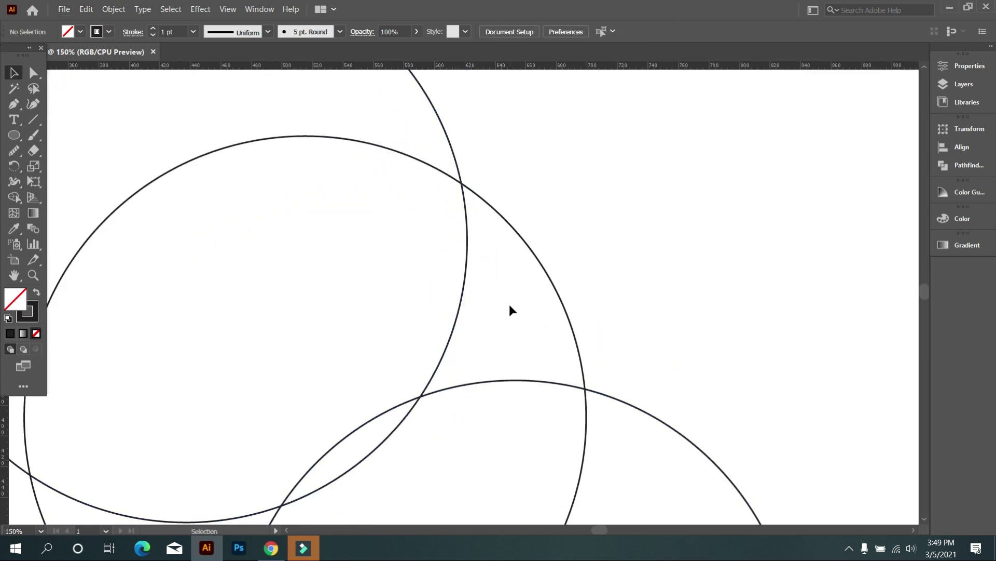
{"action": "scroll", "coordinate": [509, 306], "scroll_direction": "down", "scroll_amount": 2}
{"action": "scroll", "coordinate": [474, 347], "scroll_direction": "up", "scroll_amount": 2}
{"action": "mouse_move", "coordinate": [457, 347]}
{"action": "left_mouse_down"}
{"action": "mouse_move", "coordinate": [452, 323]}
{"action": "mouse_move", "coordinate": [513, 369]}
{"action": "left_mouse_up"}
{"action": "left_click", "coordinate": [523, 407]}
{"action": "scroll", "coordinate": [478, 353], "scroll_direction": "down", "scroll_amount": 2}
Fine-tune the upper-left and lower-right circles so their edges intersect neatly
{"action": "mouse_move", "coordinate": [472, 334]}
{"action": "left_mouse_down"}
{"action": "mouse_move", "coordinate": [514, 392]}
{"action": "mouse_move", "coordinate": [476, 385]}
{"action": "left_mouse_up"}
{"action": "scroll", "coordinate": [535, 387], "scroll_direction": "down", "scroll_amount": 3}
{"action": "scroll", "coordinate": [587, 318], "scroll_direction": "up", "scroll_amount": 2}
{"action": "left_click", "coordinate": [498, 395]}
{"action": "left_click", "coordinate": [524, 334]}
{"action": "scroll", "coordinate": [525, 334], "scroll_direction": "up", "scroll_amount": 1}
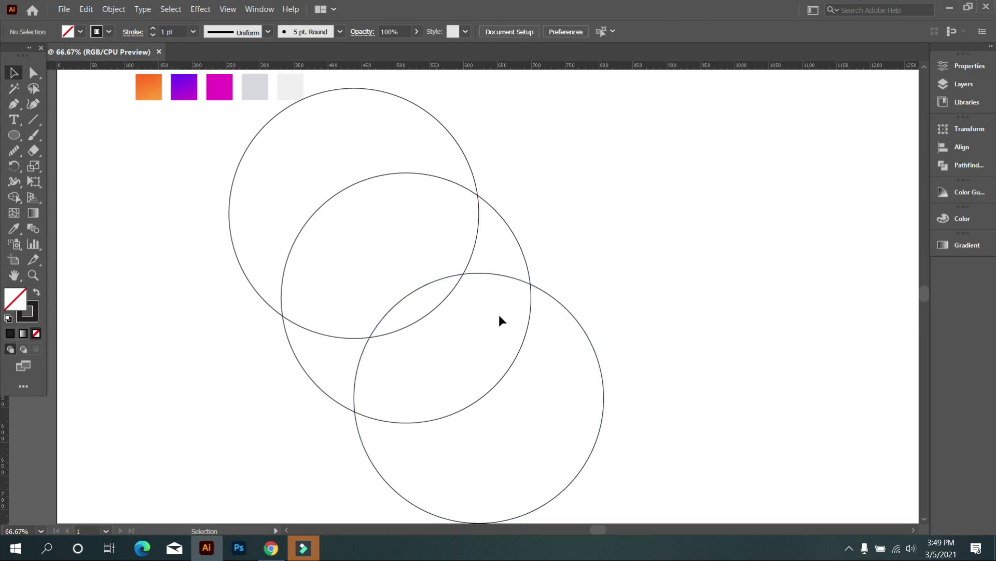
{"action": "scroll", "coordinate": [467, 308], "scroll_direction": "up", "scroll_amount": 1}
{"action": "scroll", "coordinate": [601, 305], "scroll_direction": "up", "scroll_amount": 1}
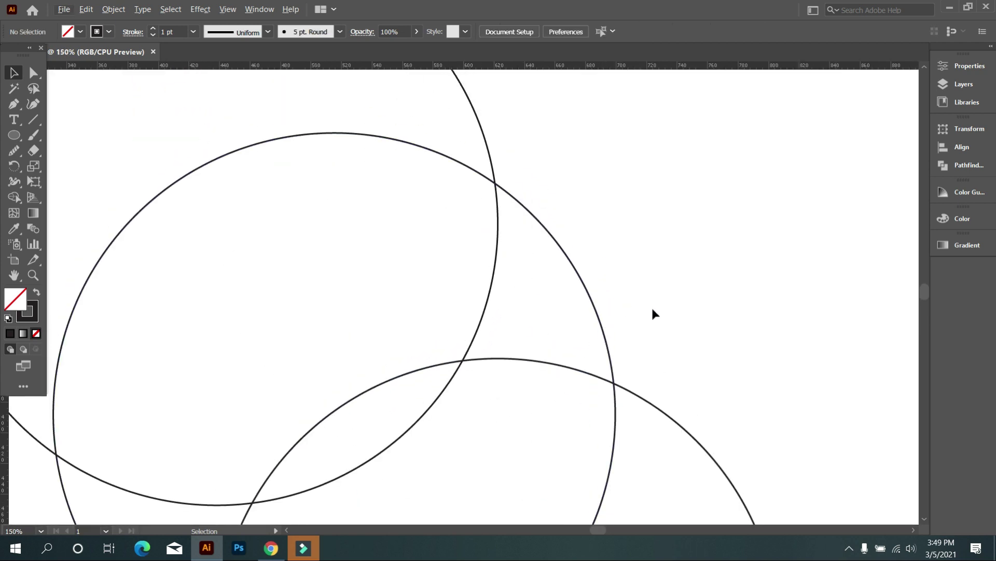
Add a slightly offset copy of the left circle just to its right
{"action": "left_click_drag", "start_coordinate": [652, 309], "coordinate": [587, 309]}
{"action": "left_click", "coordinate": [422, 299]}
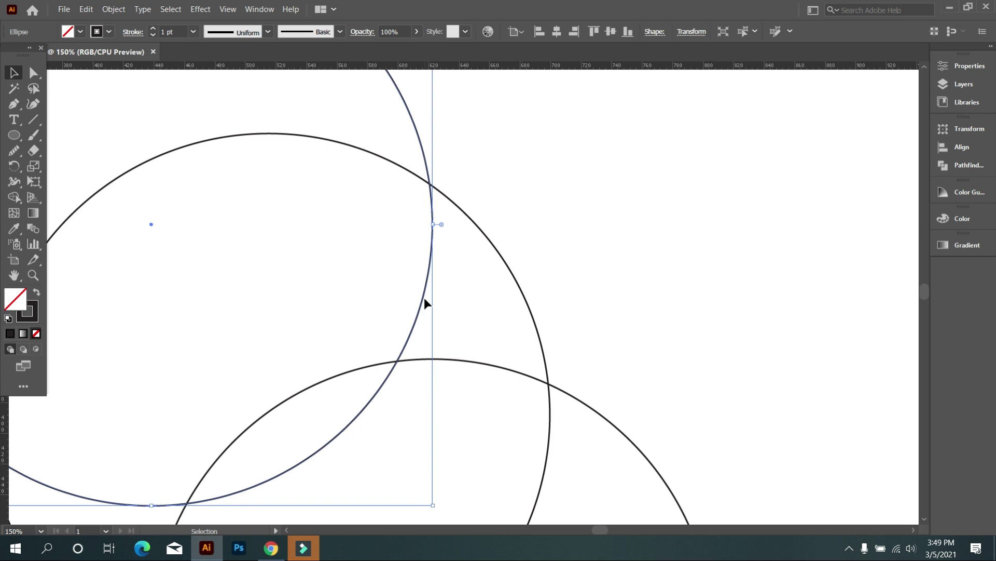
{"action": "left_click_drag", "start_coordinate": [422, 298], "coordinate": [433, 352]}
{"action": "left_click_drag", "start_coordinate": [442, 316], "coordinate": [473, 317]}
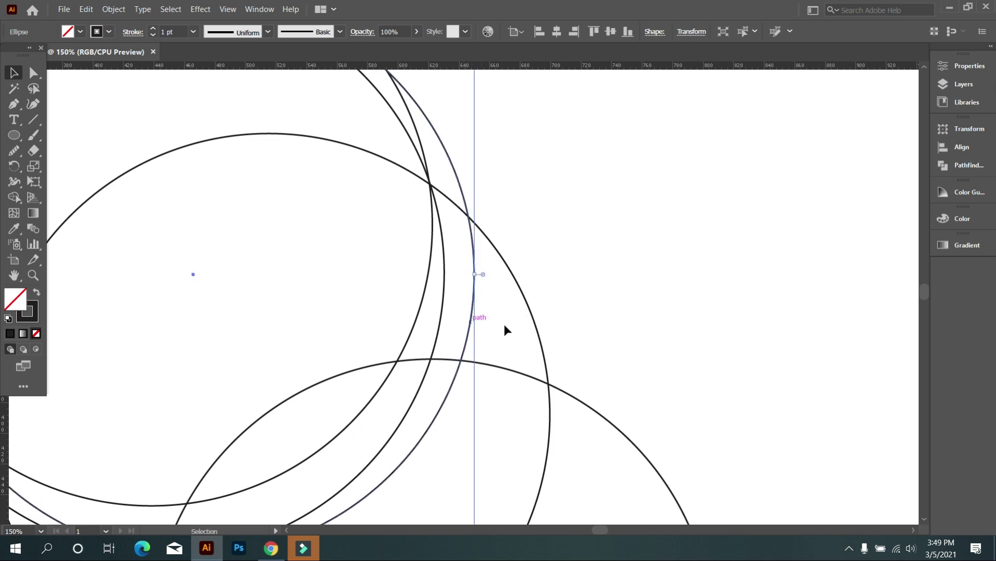
{"action": "left_click", "coordinate": [504, 323]}
{"action": "scroll", "coordinate": [472, 316], "scroll_direction": "down", "scroll_amount": 2}
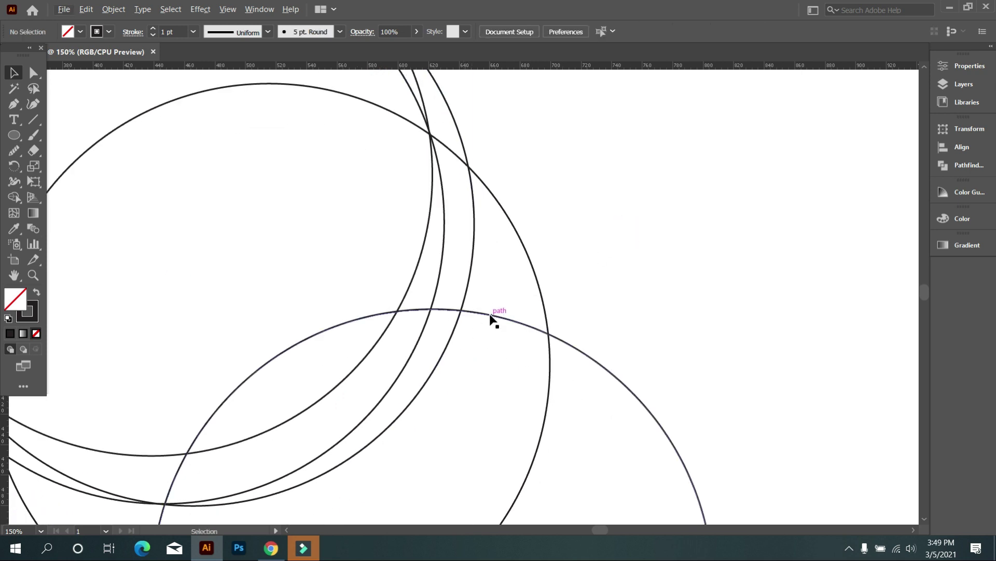
Add an offset copy of the lower circle placed just above it
{"action": "mouse_move", "coordinate": [534, 272]}
{"action": "left_mouse_down"}
{"action": "mouse_move", "coordinate": [511, 288]}
{"action": "mouse_move", "coordinate": [490, 283]}
{"action": "left_mouse_up"}
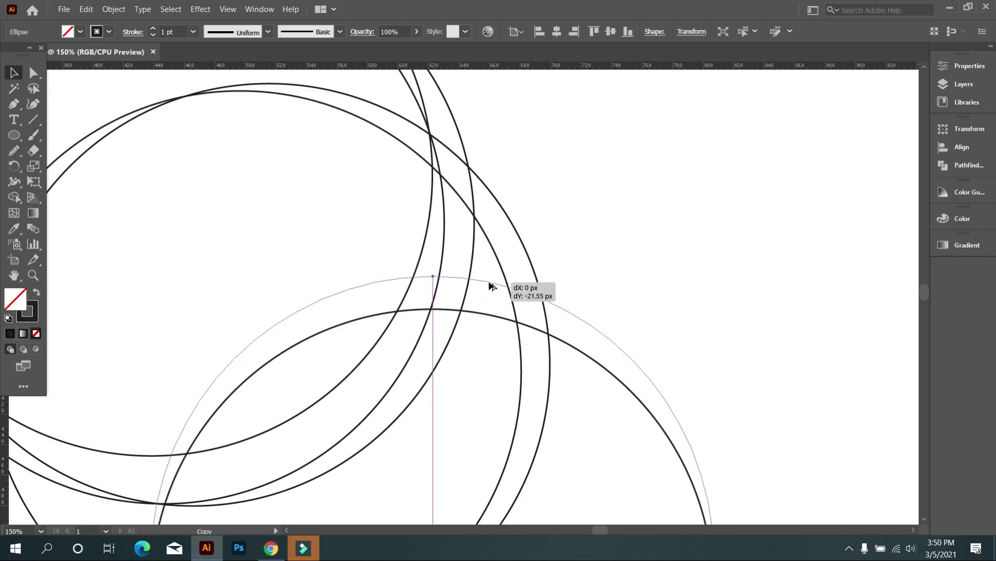
{"action": "mouse_move", "coordinate": [491, 286]}
{"action": "left_mouse_down"}
{"action": "mouse_move", "coordinate": [496, 313]}
{"action": "mouse_move", "coordinate": [474, 306]}
{"action": "mouse_move", "coordinate": [491, 315]}
{"action": "mouse_move", "coordinate": [483, 310]}
{"action": "left_mouse_up"}
{"action": "left_click", "coordinate": [633, 263]}
{"action": "left_click", "coordinate": [507, 325]}
Zoom in and add a third lower-circle copy, nudged up and right above the others
{"action": "left_click", "coordinate": [623, 249]}
{"action": "key", "text": "ctrl+equal"}
{"action": "scroll", "coordinate": [475, 353], "scroll_direction": "up", "scroll_amount": 2}
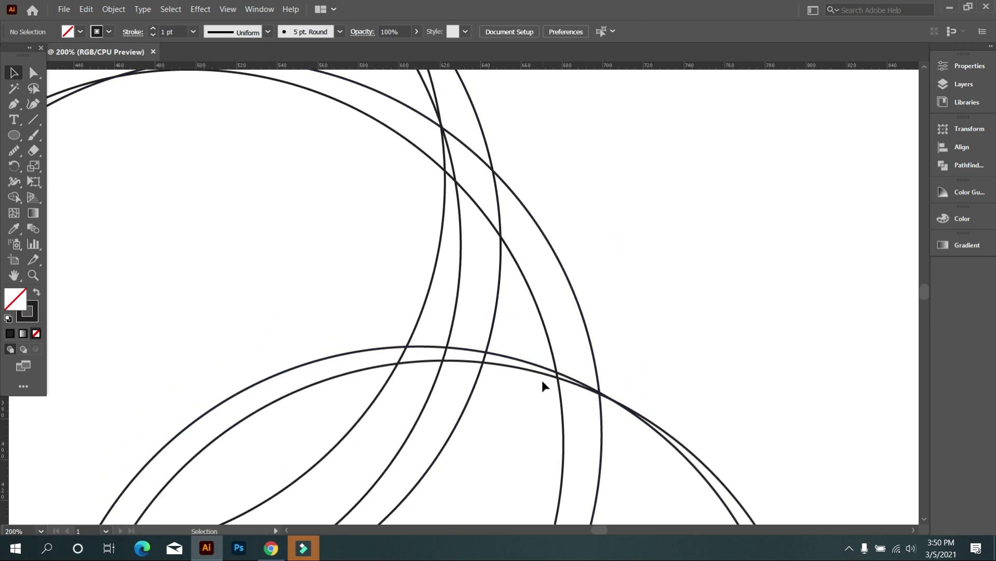
{"action": "left_click_drag", "start_coordinate": [511, 358], "coordinate": [542, 323]}
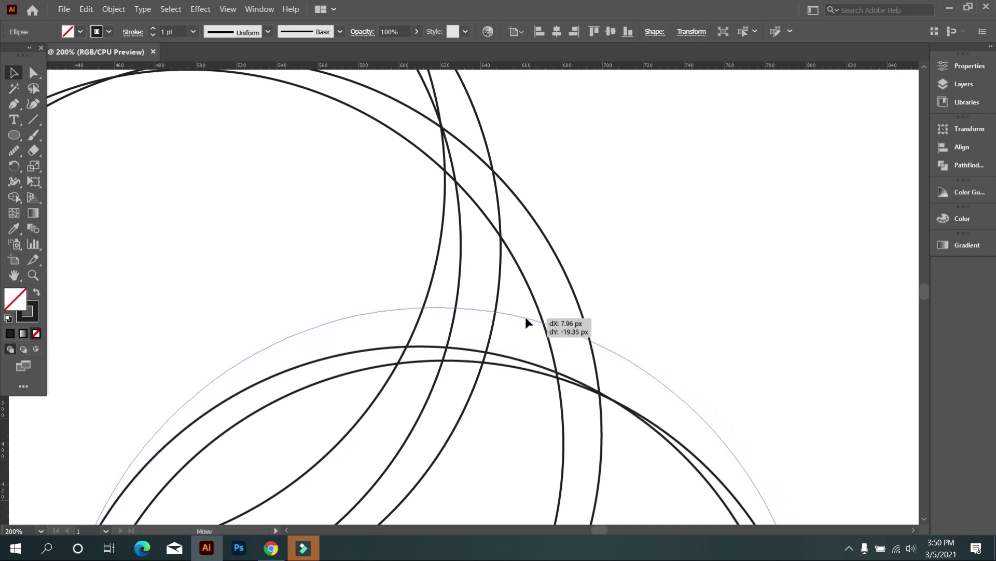
{"action": "left_click_drag", "start_coordinate": [542, 323], "coordinate": [526, 316]}
{"action": "left_click", "coordinate": [626, 243]}
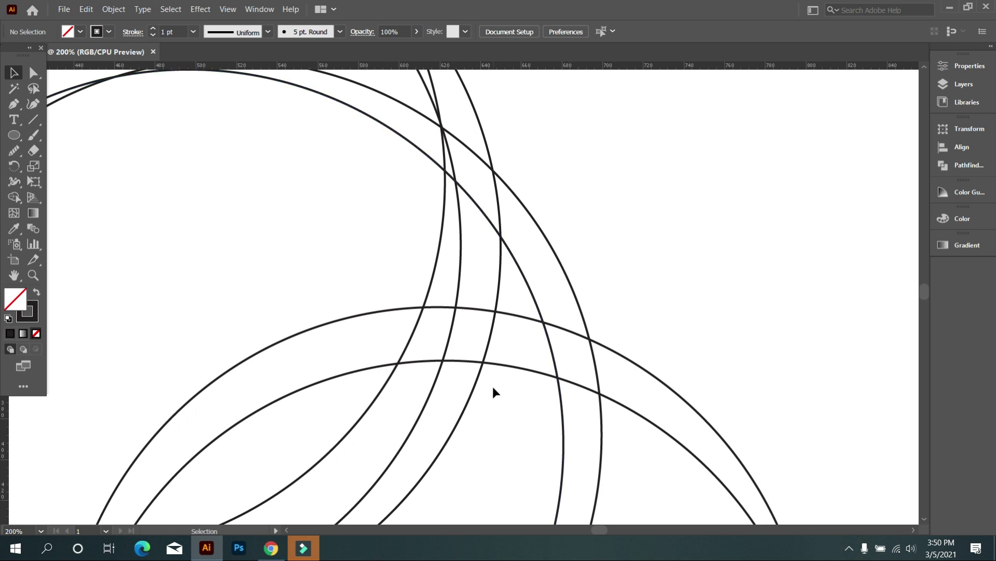
{"action": "left_click_drag", "start_coordinate": [503, 358], "coordinate": [583, 300]}
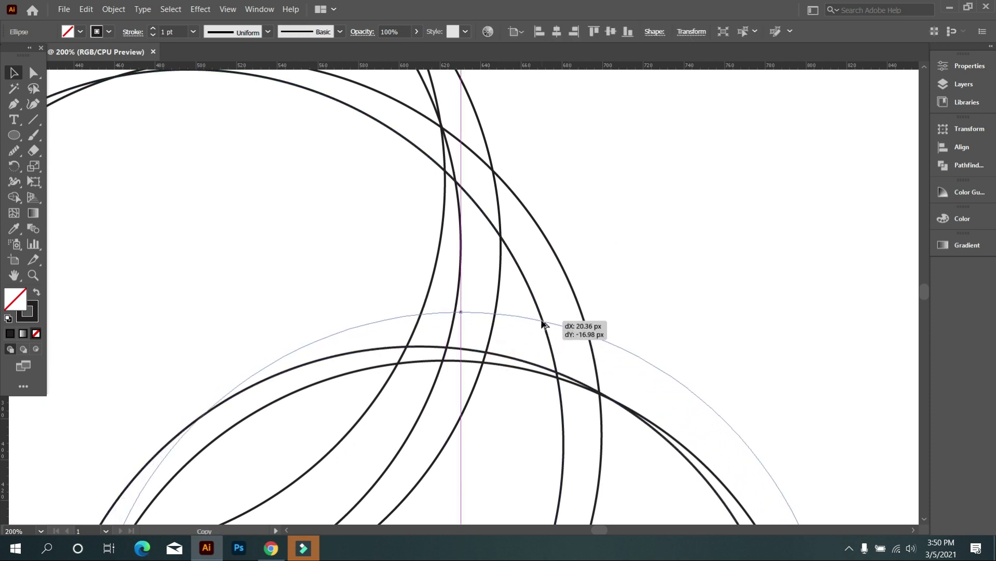
{"action": "left_click", "coordinate": [502, 332]}
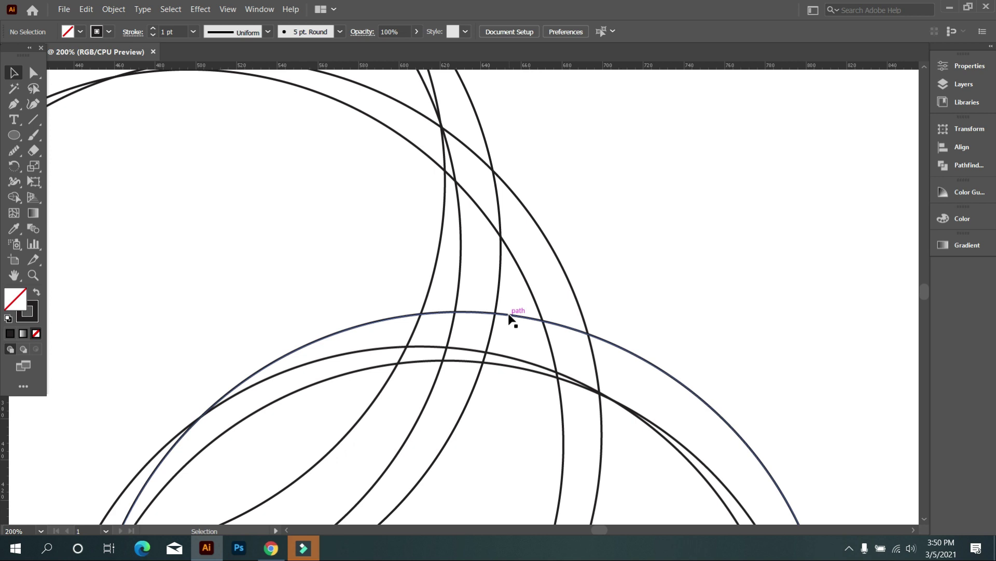
{"action": "left_click_drag", "start_coordinate": [509, 315], "coordinate": [530, 306]}
{"action": "left_click", "coordinate": [538, 363]}
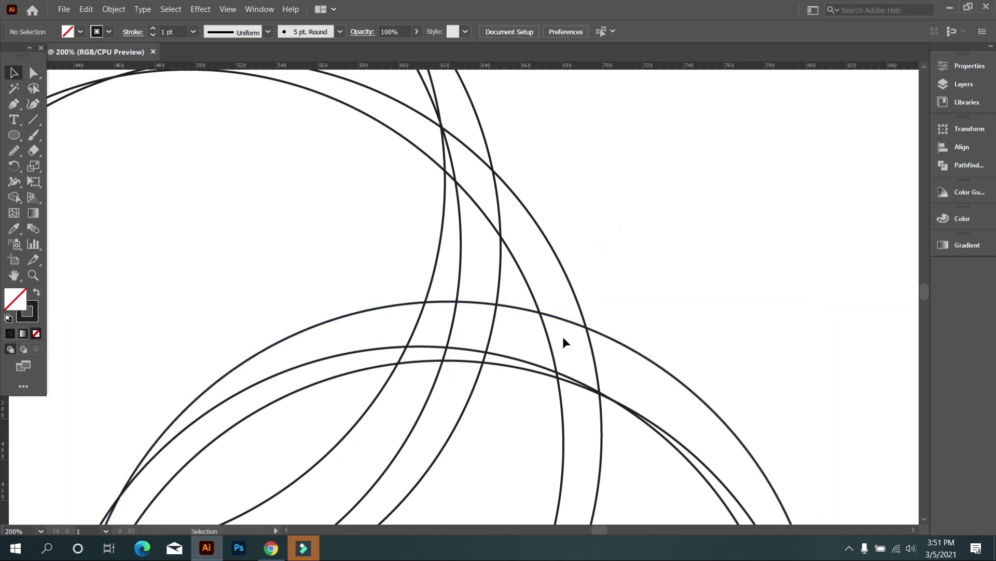
Draw a short straight line from the inner arc to its neighbour, then select all paths
{"action": "scroll", "coordinate": [465, 385], "scroll_direction": "down", "scroll_amount": 1}
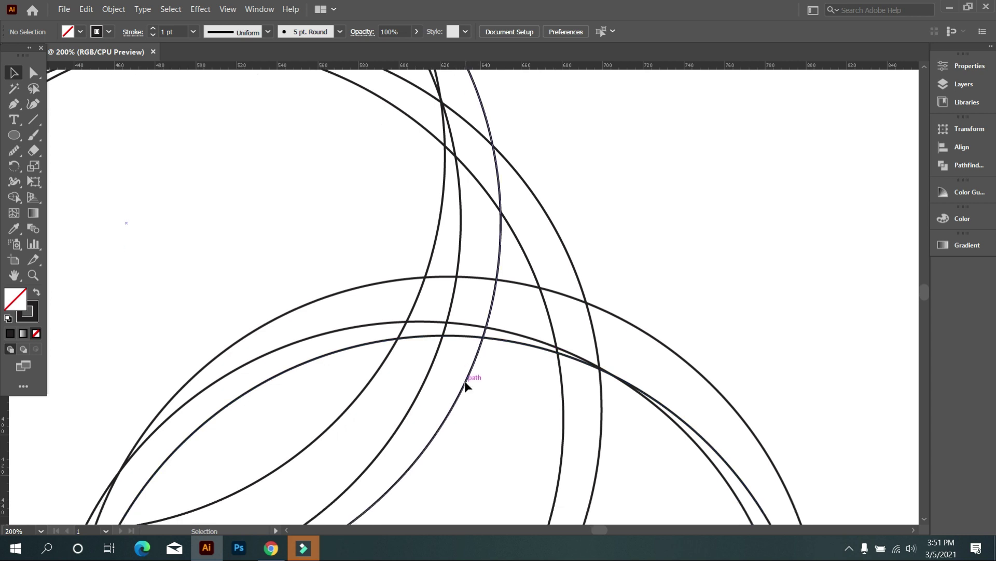
{"action": "scroll", "coordinate": [449, 346], "scroll_direction": "up", "scroll_amount": 2}
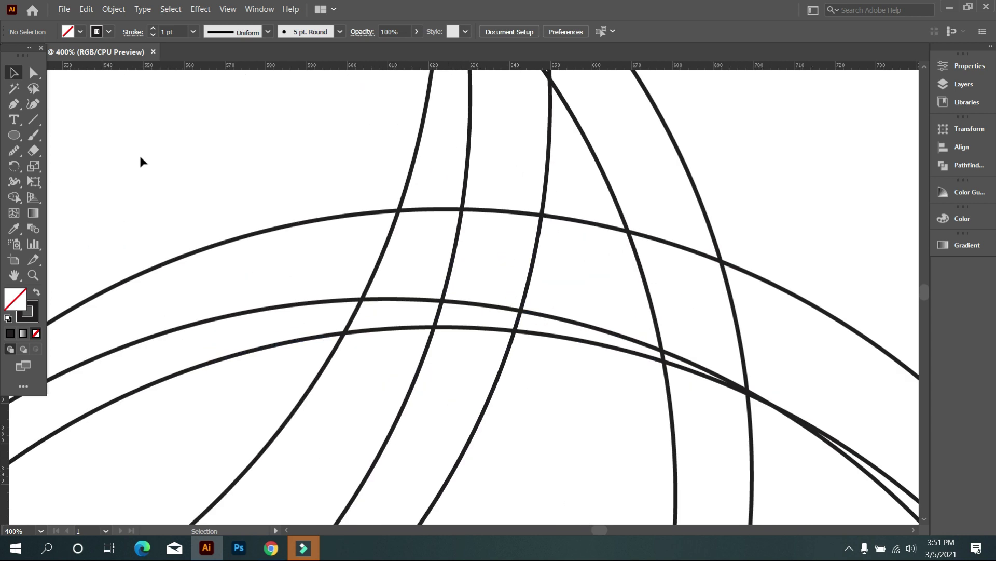
{"action": "left_click", "coordinate": [344, 334]}
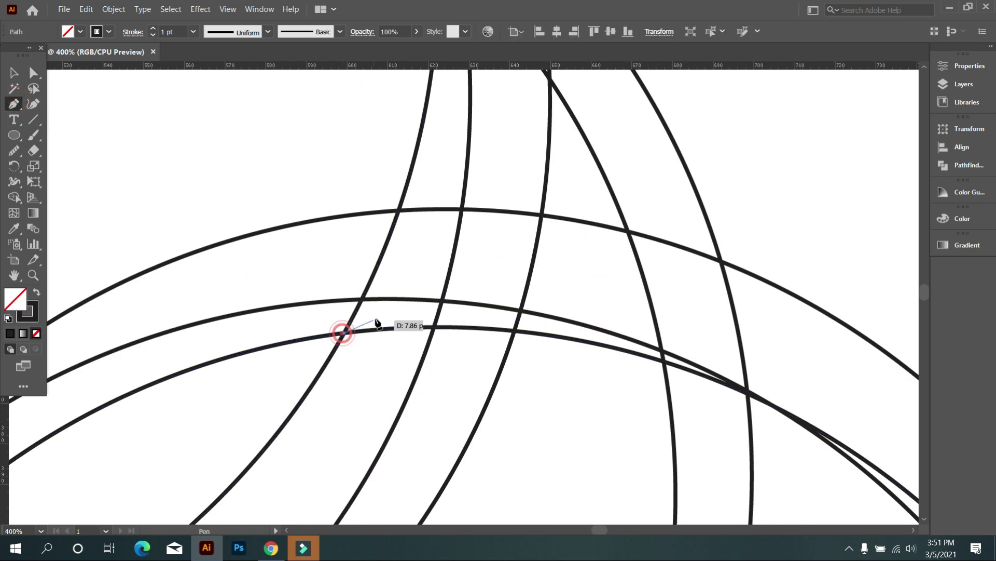
{"action": "left_click", "coordinate": [441, 303]}
{"action": "scroll", "coordinate": [444, 347], "scroll_direction": "down", "scroll_amount": 3}
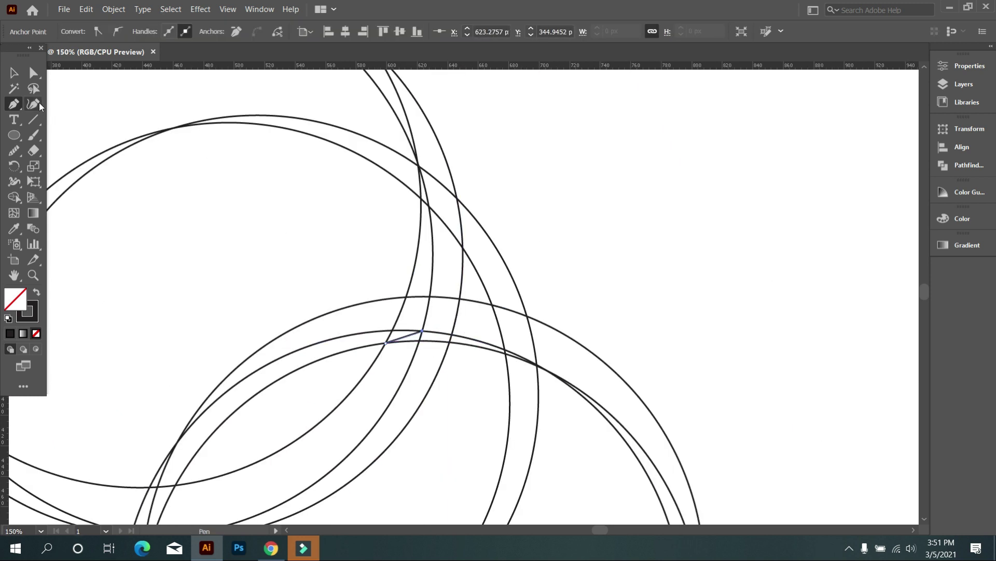
{"action": "key", "text": "ctrl+a"}
With Shape Builder and a dark fill, merge the sliver band, arc strip and right sliver
{"action": "scroll", "coordinate": [130, 165], "scroll_direction": "up", "scroll_amount": 1}
{"action": "left_click", "coordinate": [14, 197]}
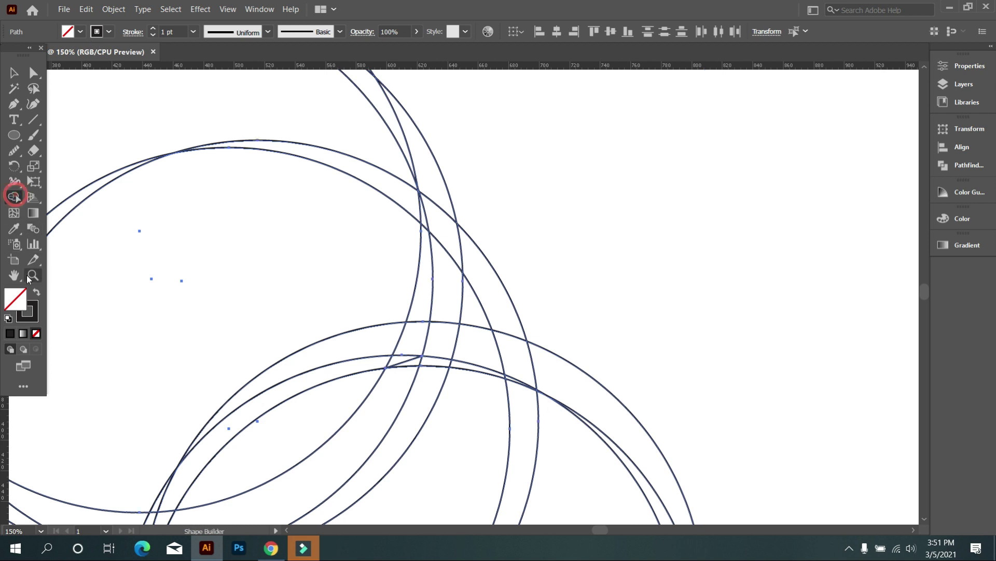
{"action": "key", "text": "shift+x"}
{"action": "scroll", "coordinate": [441, 339], "scroll_direction": "up", "scroll_amount": 5}
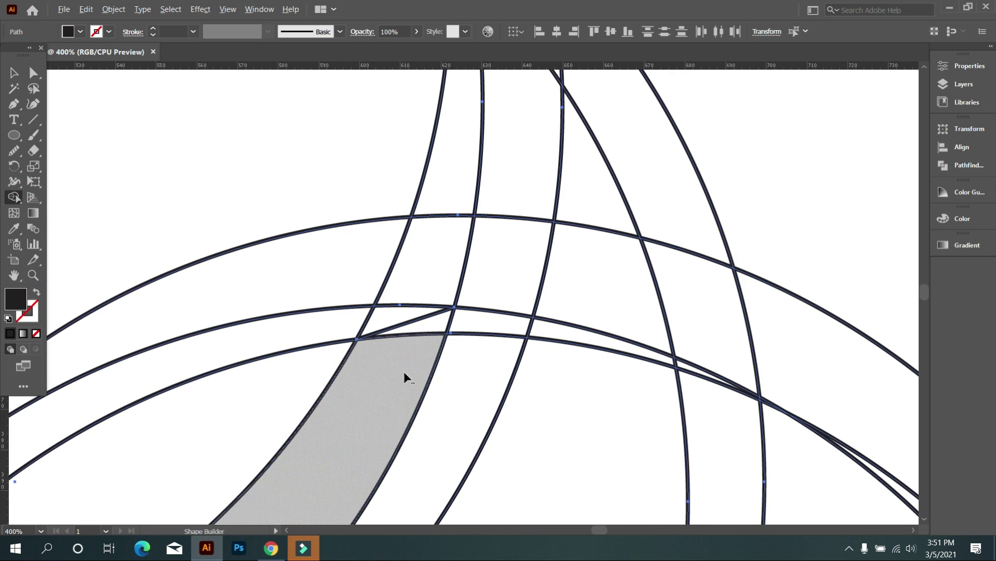
{"action": "scroll", "coordinate": [420, 286], "scroll_direction": "down", "scroll_amount": 2}
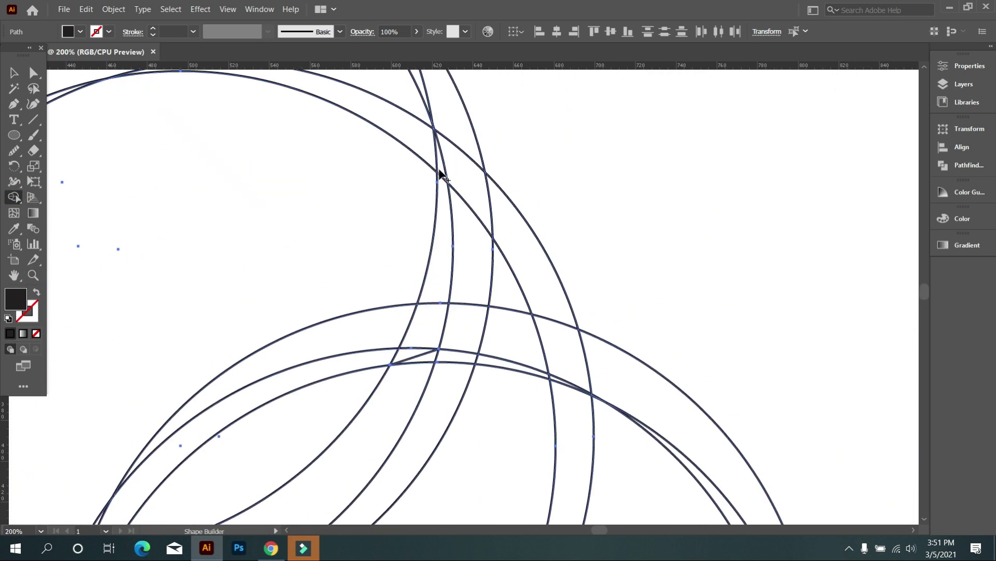
{"action": "left_click_drag", "start_coordinate": [442, 200], "coordinate": [435, 275]}
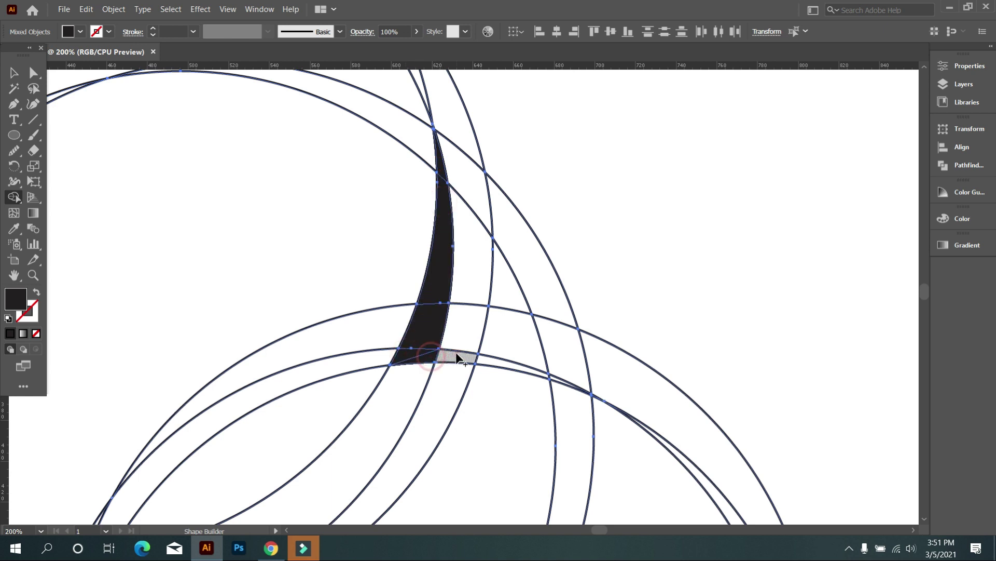
{"action": "left_click_drag", "start_coordinate": [457, 357], "coordinate": [558, 387]}
{"action": "scroll", "coordinate": [554, 384], "scroll_direction": "up", "scroll_amount": 2}
{"action": "left_click", "coordinate": [540, 371]}
Merge the lower-left leg, upper strip, right sliver and middle cell into the dark fill
{"action": "left_click_drag", "start_coordinate": [347, 329], "coordinate": [309, 343]}
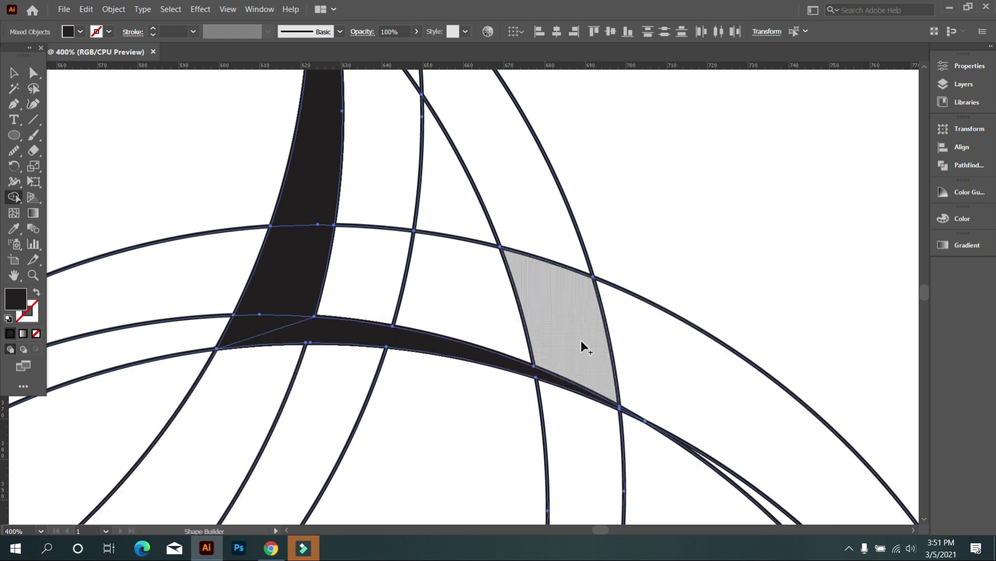
{"action": "left_click_drag", "start_coordinate": [356, 295], "coordinate": [489, 310]}
{"action": "scroll", "coordinate": [371, 348], "scroll_direction": "up", "scroll_amount": 2}
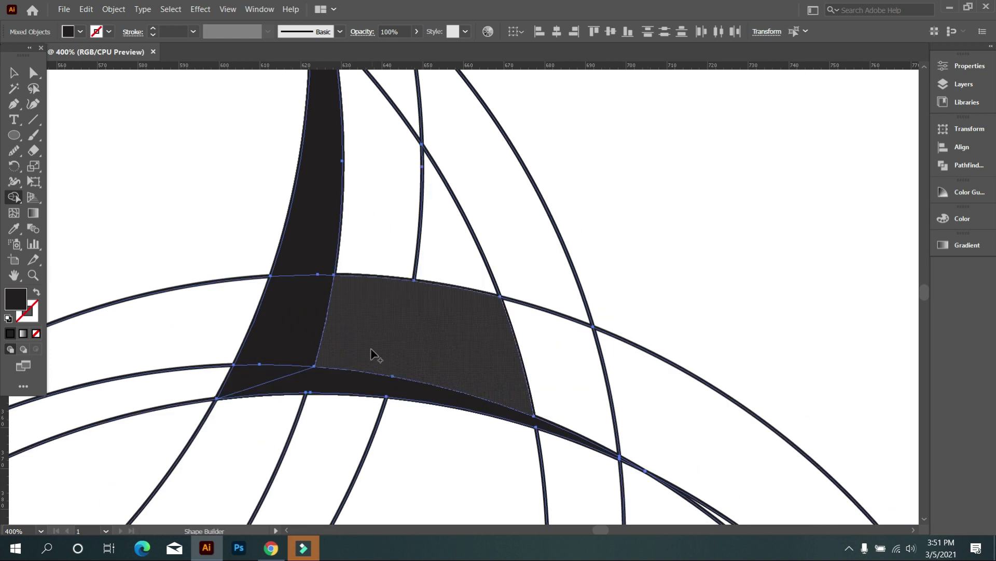
{"action": "scroll", "coordinate": [370, 353], "scroll_direction": "up", "scroll_amount": 2}
{"action": "scroll", "coordinate": [393, 334], "scroll_direction": "down", "scroll_amount": 2}
{"action": "left_click_drag", "start_coordinate": [368, 215], "coordinate": [388, 321]}
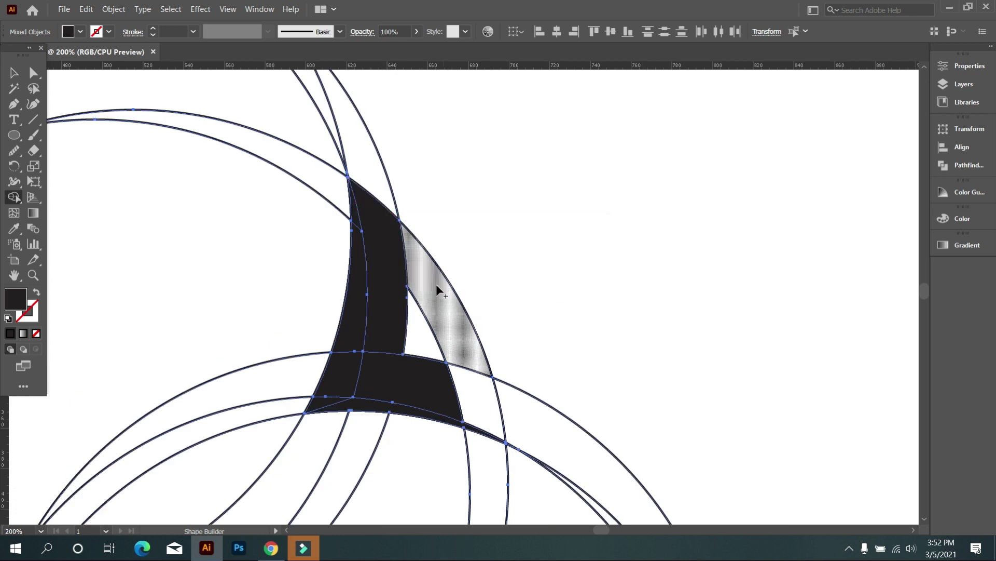
{"action": "left_click_drag", "start_coordinate": [462, 364], "coordinate": [444, 423]}
{"action": "scroll", "coordinate": [445, 424], "scroll_direction": "down", "scroll_amount": 2}
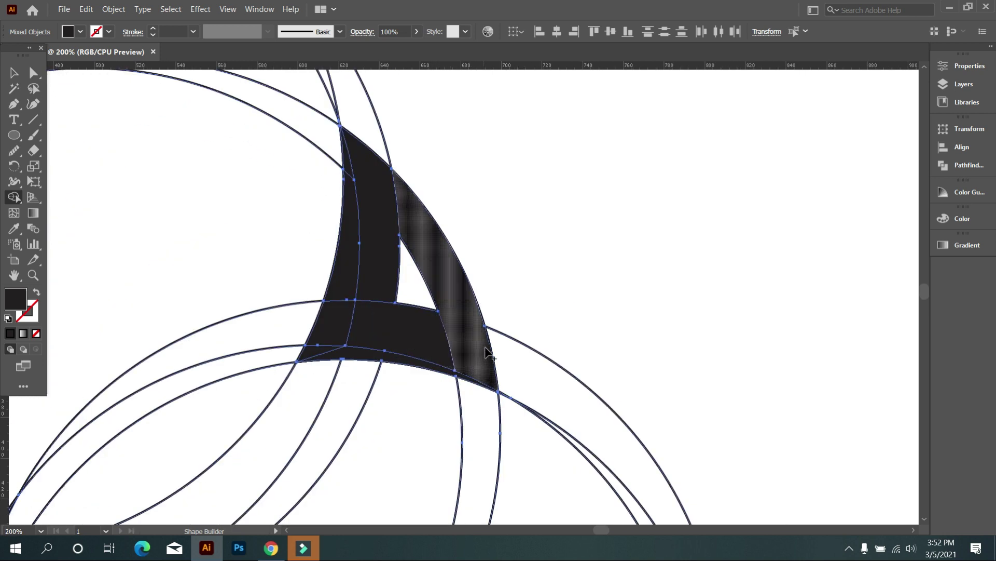
{"action": "left_click", "coordinate": [394, 310]}
Delete the leftover construction circles, leaving only the dark sail shape
{"action": "key", "text": "v"}
{"action": "key", "text": "ctrl+minus"}
{"action": "key", "text": "ctrl+minus"}
{"action": "key", "text": "ctrl+minus"}
{"action": "left_click_drag", "start_coordinate": [392, 414], "coordinate": [212, 303]}
{"action": "key", "text": "Delete"}
{"action": "key", "text": "Delete"}
{"action": "left_click_drag", "start_coordinate": [383, 361], "coordinate": [183, 151]}
{"action": "mouse_move", "coordinate": [241, 254]}
{"action": "left_mouse_down"}
{"action": "mouse_move", "coordinate": [367, 308]}
{"action": "mouse_move", "coordinate": [368, 322]}
{"action": "left_mouse_up"}
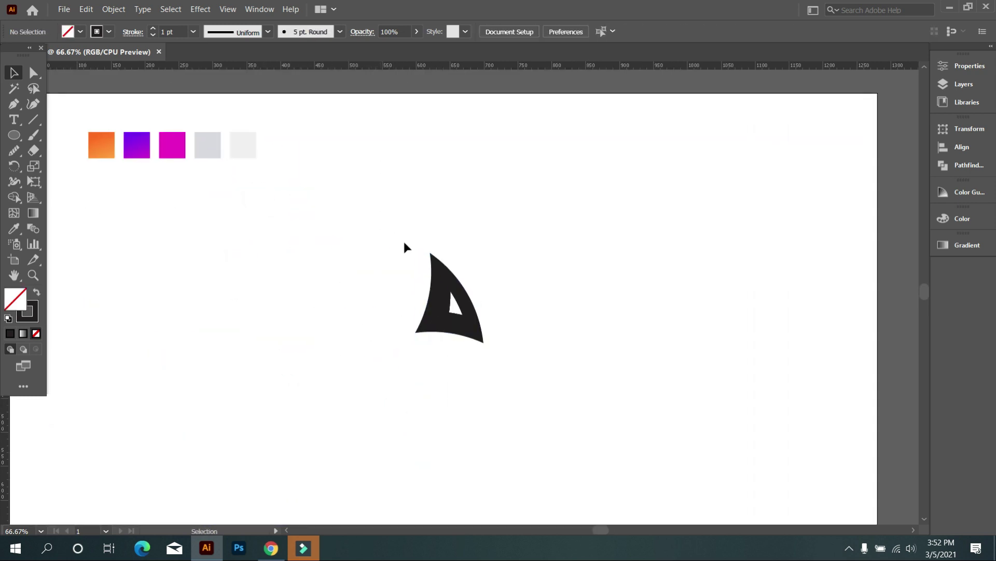
Use Shape Builder to merge the left sail strip with the lower-left piece
{"action": "key", "text": "ctrl+equal"}
{"action": "key", "text": "ctrl+equal"}
{"action": "key", "text": "ctrl+equal"}
{"action": "key", "text": "ctrl+equal"}
{"action": "left_click", "coordinate": [14, 198]}
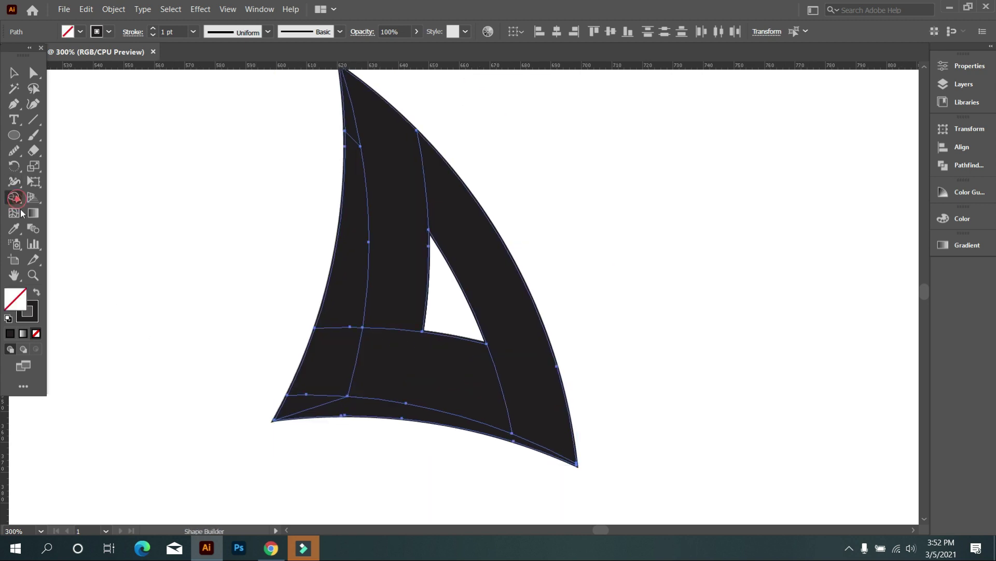
{"action": "left_click", "coordinate": [35, 292]}
{"action": "left_click_drag", "start_coordinate": [352, 121], "coordinate": [349, 244]}
{"action": "left_click_drag", "start_coordinate": [340, 280], "coordinate": [325, 384]}
Set the sail's stroke to None, removing its outline
{"action": "key", "text": "ctrl+1"}
{"action": "key", "text": "v"}
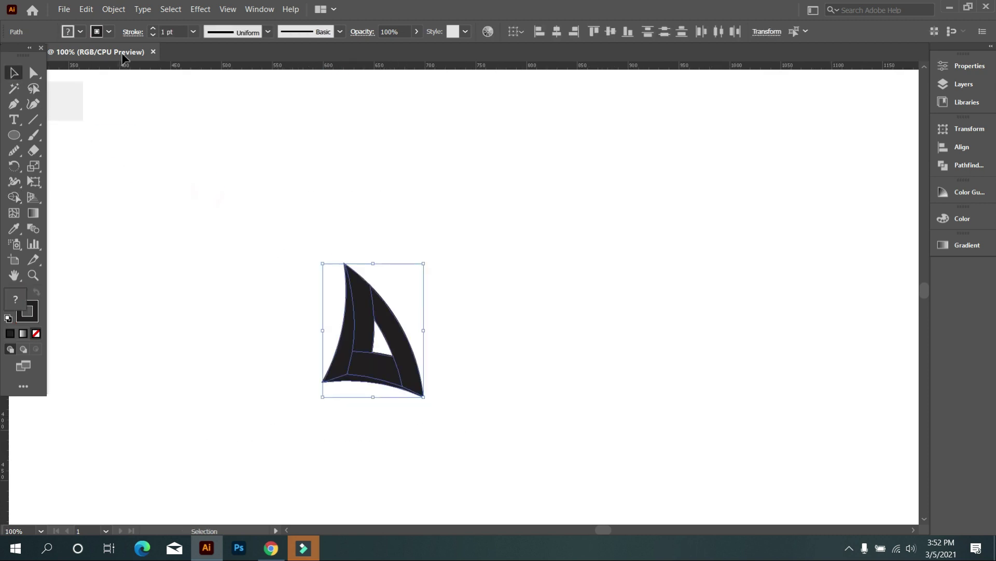
{"action": "left_click", "coordinate": [109, 32]}
{"action": "left_click", "coordinate": [8, 55]}
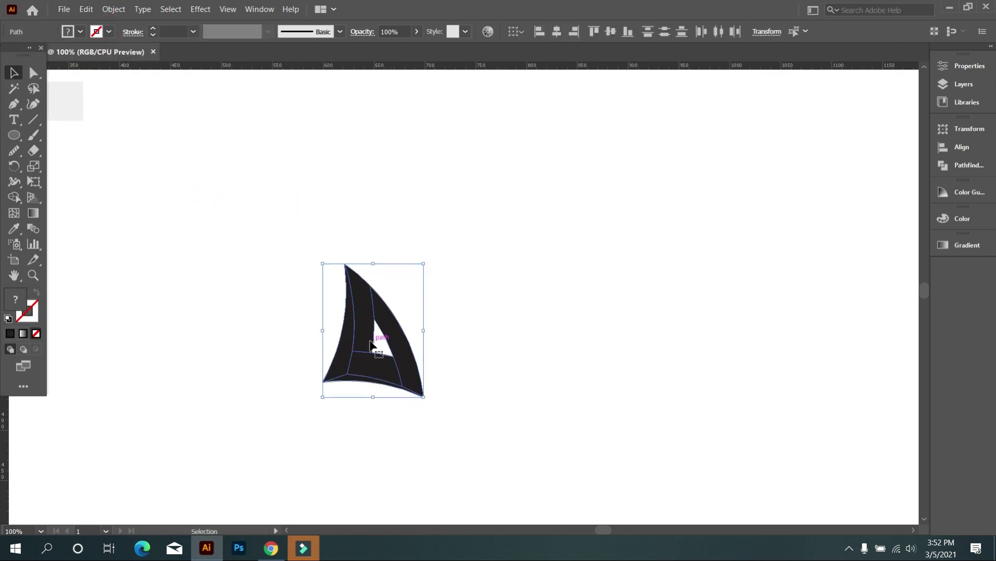
{"action": "scroll", "coordinate": [322, 312], "scroll_direction": "down", "scroll_amount": 3}
{"action": "mouse_move", "coordinate": [337, 350]}
{"action": "left_mouse_down"}
{"action": "mouse_move", "coordinate": [481, 399]}
{"action": "mouse_move", "coordinate": [616, 382]}
{"action": "left_mouse_up"}
{"action": "left_click", "coordinate": [493, 422]}
{"action": "left_click", "coordinate": [634, 282]}
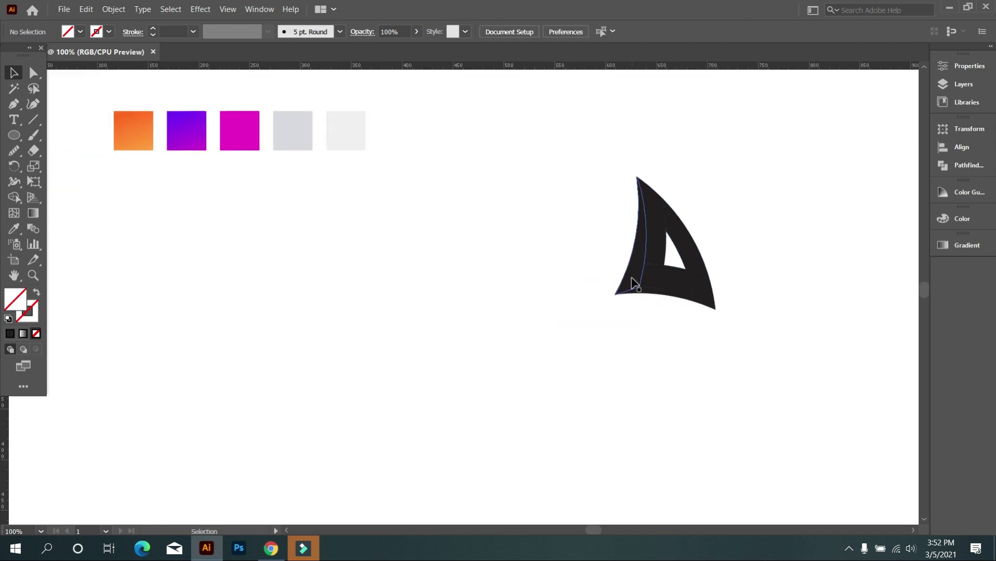
Colour the inner left band orange, the right piece purple and the bottom band magenta
{"action": "left_click", "coordinate": [118, 253]}
{"action": "left_click", "coordinate": [655, 219]}
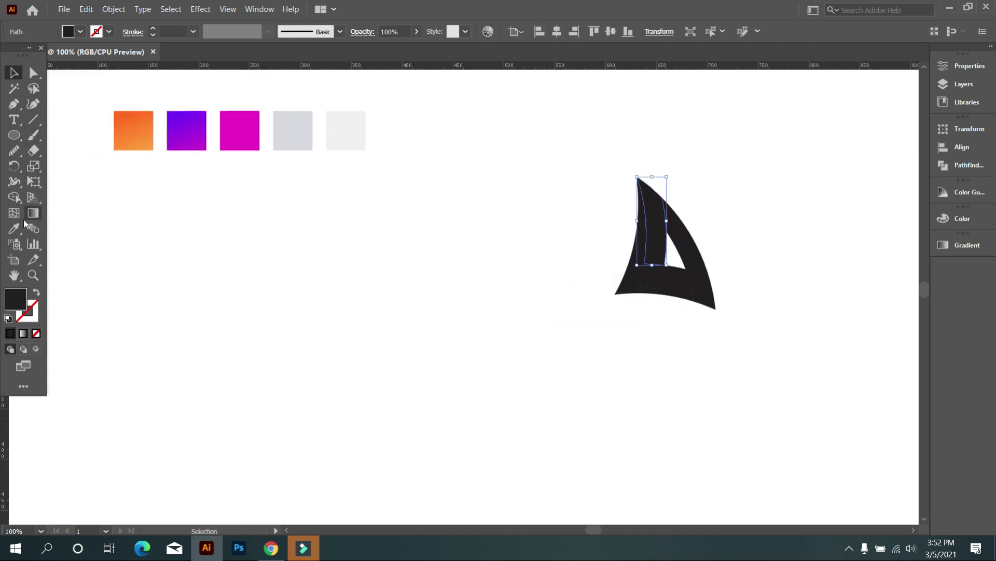
{"action": "left_click", "coordinate": [116, 135]}
{"action": "left_click", "coordinate": [691, 241], "text": "ctrl"}
{"action": "left_click", "coordinate": [202, 125]}
{"action": "left_click", "coordinate": [655, 281], "text": "ctrl"}
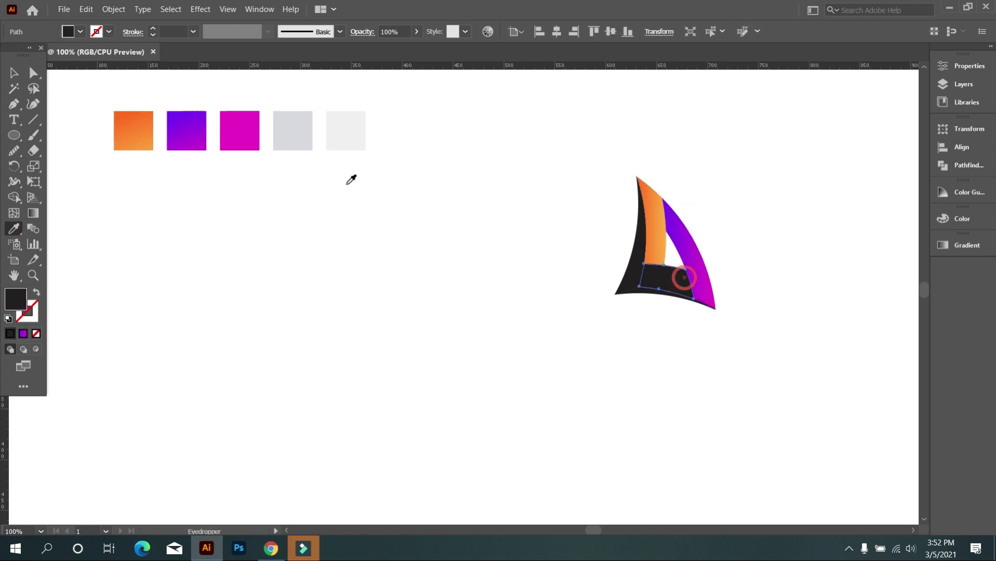
{"action": "left_click", "coordinate": [239, 130]}
Fill the left sliver with the lightest grey and the bottom sliver with the darker grey
{"action": "left_click", "coordinate": [630, 273], "text": "ctrl"}
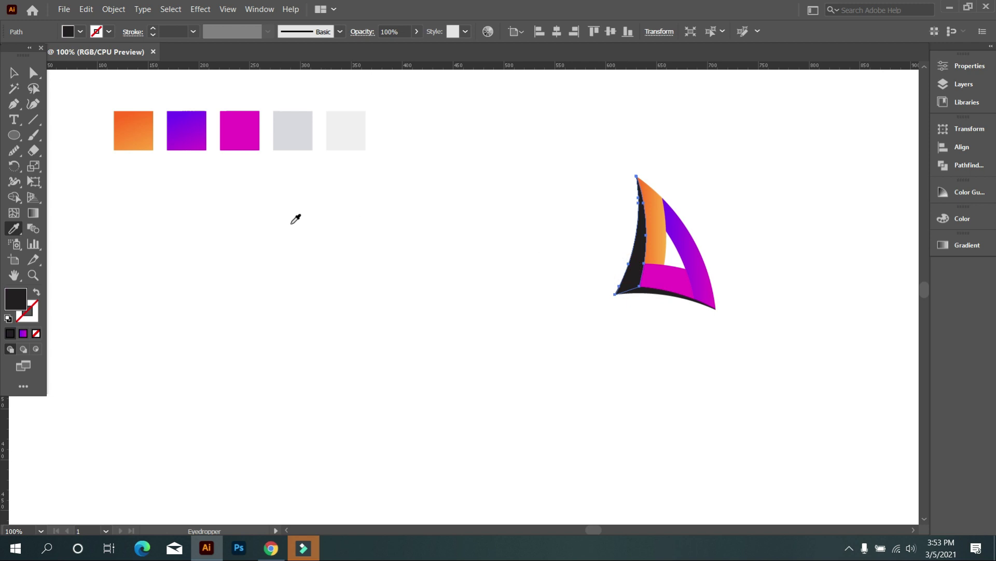
{"action": "left_click", "coordinate": [299, 134]}
{"action": "key", "text": "ctrl+z"}
{"action": "left_click", "coordinate": [356, 136]}
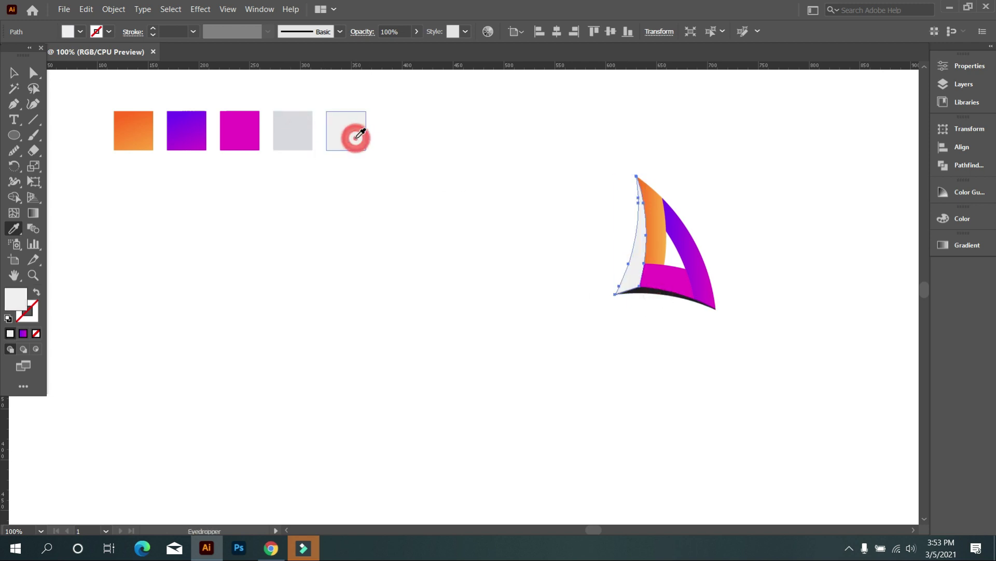
{"action": "scroll", "coordinate": [659, 301], "scroll_direction": "up", "scroll_amount": 1}
{"action": "scroll", "coordinate": [656, 293], "scroll_direction": "up", "scroll_amount": 1}
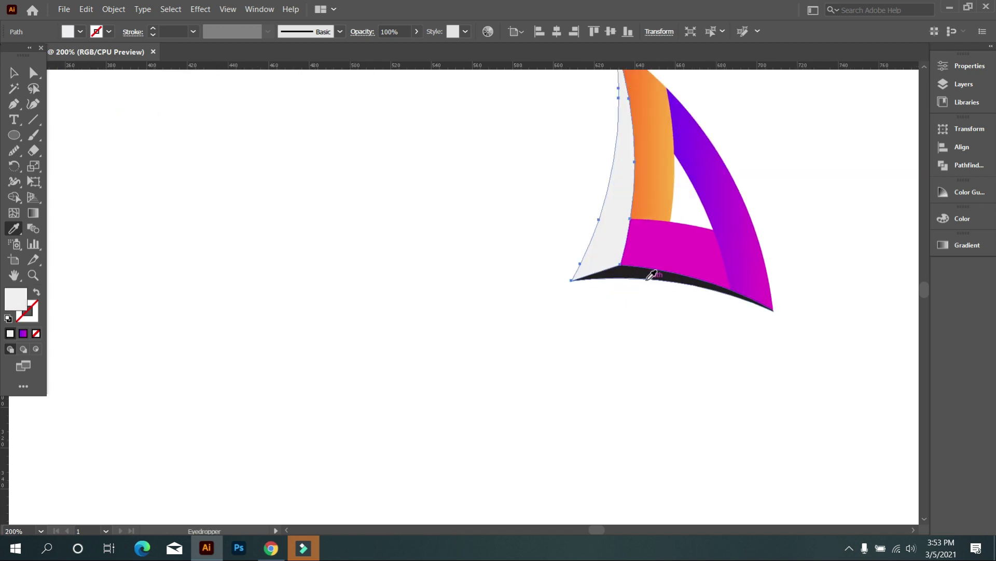
{"action": "left_click", "coordinate": [639, 279], "text": "ctrl"}
{"action": "scroll", "coordinate": [638, 285], "scroll_direction": "down", "scroll_amount": 2}
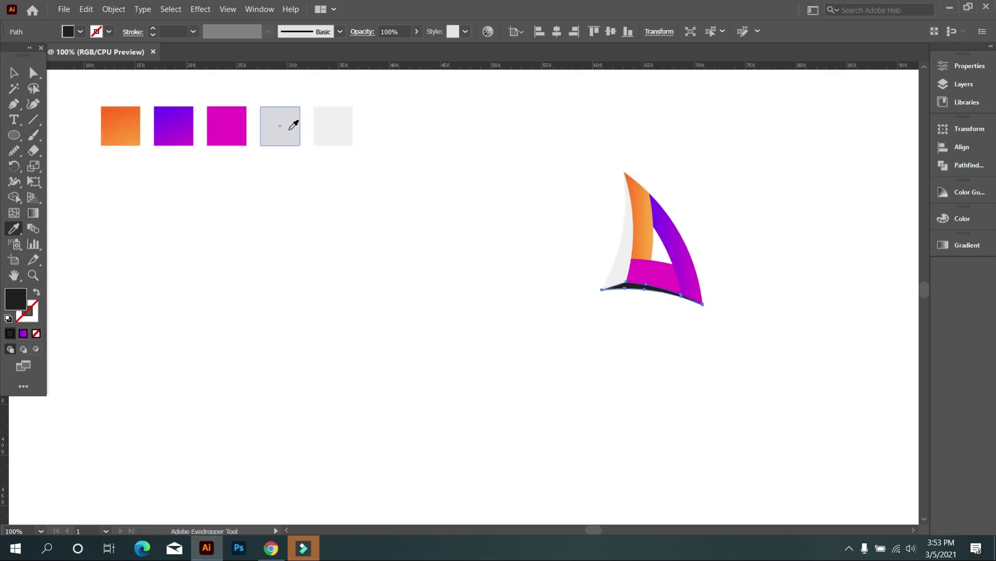
{"action": "left_click", "coordinate": [293, 125]}
{"action": "key", "text": "v"}
{"action": "left_click", "coordinate": [728, 335]}
{"action": "scroll", "coordinate": [729, 336], "scroll_direction": "up", "scroll_amount": 2}
{"action": "left_click_drag", "start_coordinate": [520, 187], "coordinate": [776, 449]}
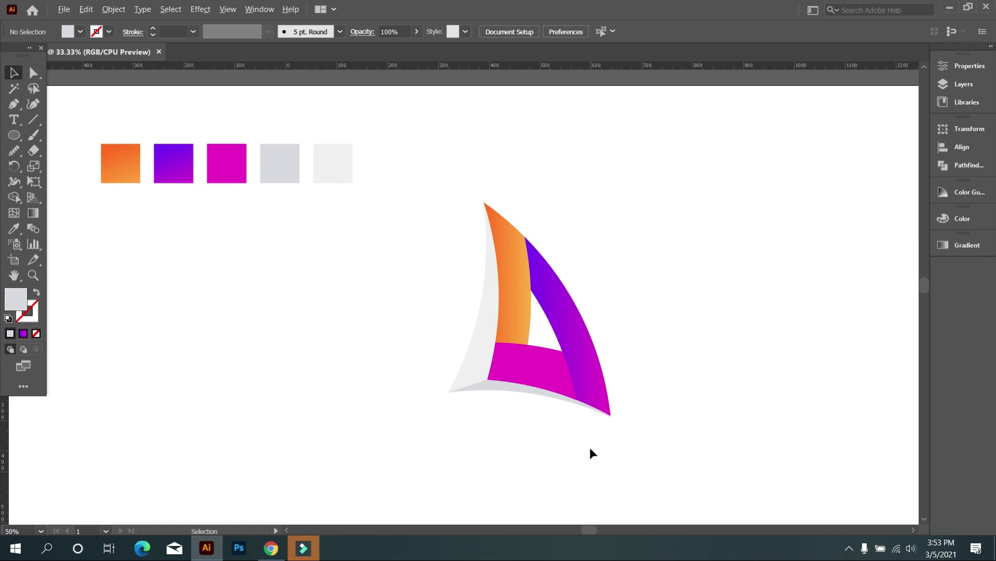
{"action": "scroll", "coordinate": [590, 447], "scroll_direction": "down", "scroll_amount": 1}
{"action": "scroll", "coordinate": [597, 443], "scroll_direction": "up", "scroll_amount": 3}
{"action": "scroll", "coordinate": [633, 425], "scroll_direction": "up", "scroll_amount": 1}
{"action": "scroll", "coordinate": [615, 395], "scroll_direction": "up", "scroll_amount": 1}
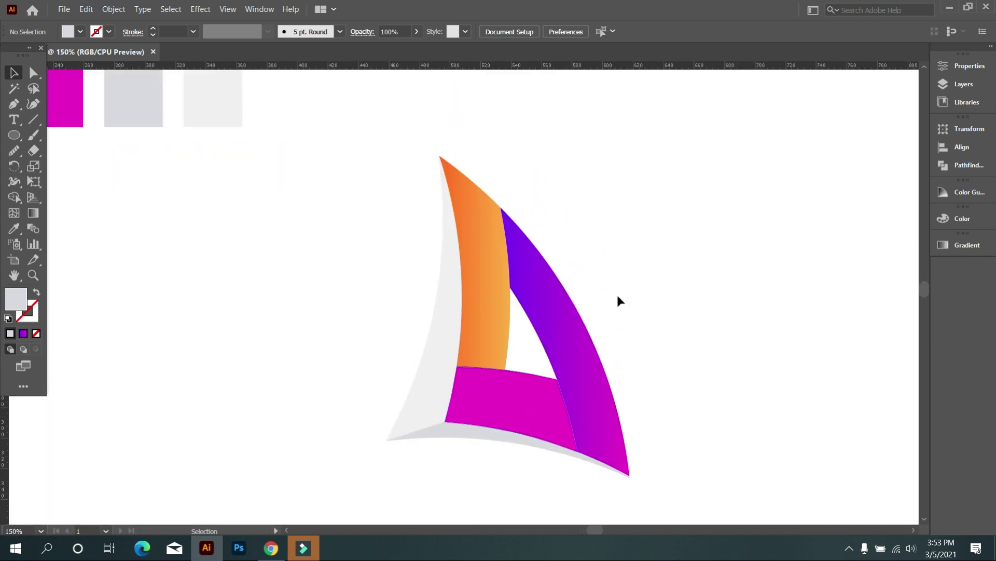
{"action": "scroll", "coordinate": [617, 297], "scroll_direction": "down", "scroll_amount": 1}
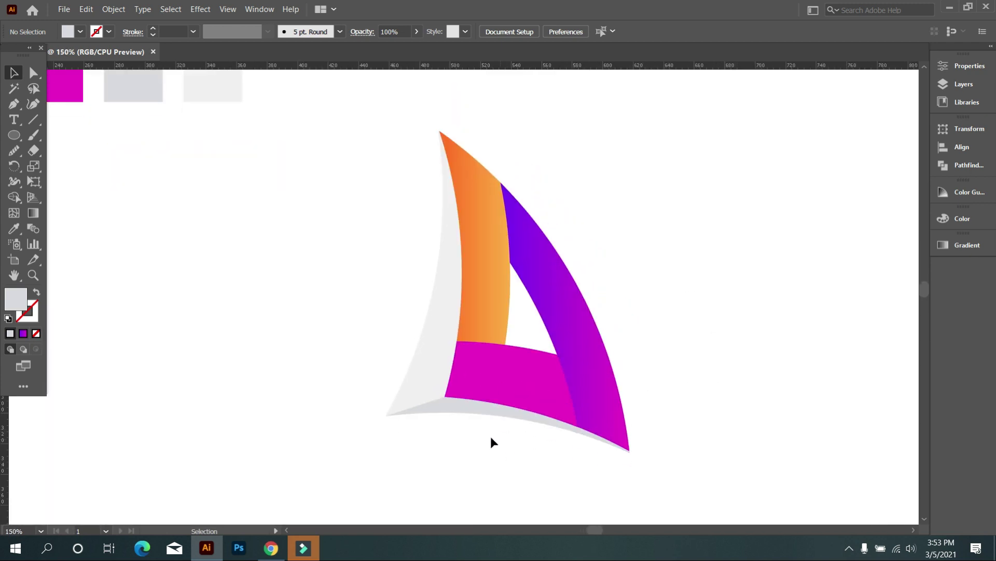
{"action": "scroll", "coordinate": [490, 439], "scroll_direction": "down", "scroll_amount": 4}
{"action": "scroll", "coordinate": [533, 410], "scroll_direction": "up", "scroll_amount": 4}
{"action": "scroll", "coordinate": [531, 409], "scroll_direction": "down", "scroll_amount": 2}
{"action": "scroll", "coordinate": [531, 409], "scroll_direction": "up", "scroll_amount": 2}
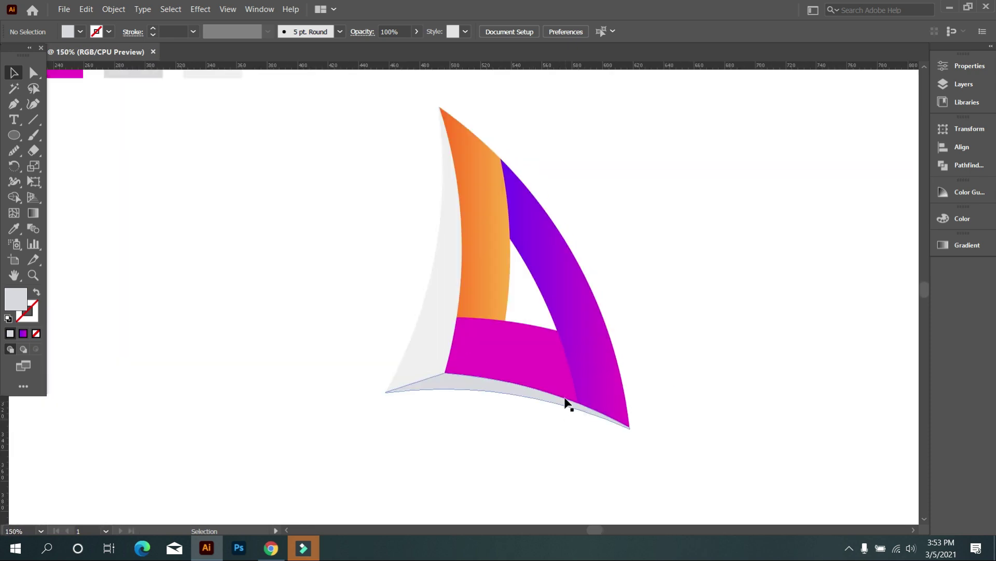
{"action": "scroll", "coordinate": [566, 402], "scroll_direction": "up", "scroll_amount": 1}
{"action": "scroll", "coordinate": [590, 363], "scroll_direction": "down", "scroll_amount": 3}
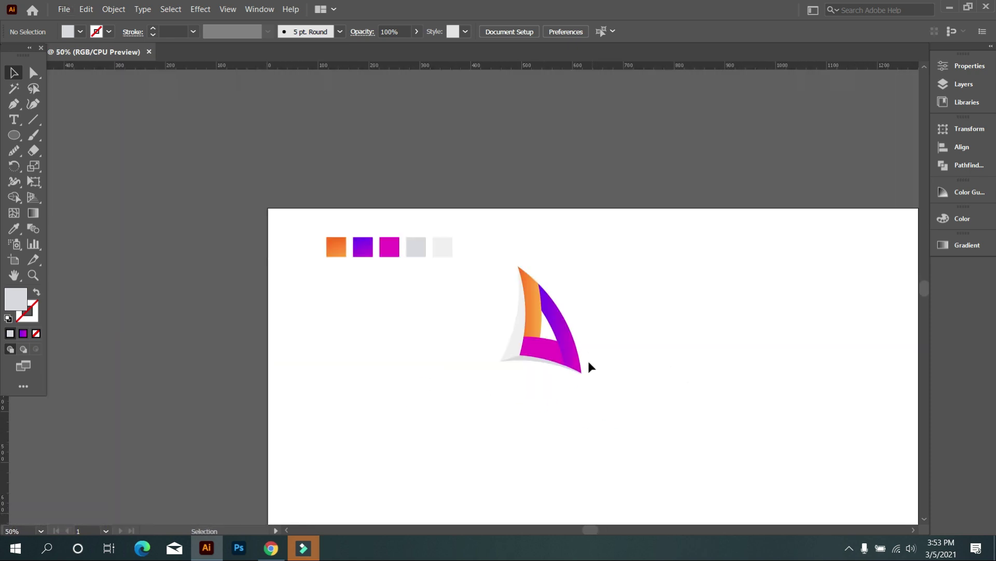
{"action": "scroll", "coordinate": [574, 380], "scroll_direction": "up", "scroll_amount": 2}
{"action": "scroll", "coordinate": [597, 392], "scroll_direction": "down", "scroll_amount": 1}
{"action": "scroll", "coordinate": [628, 397], "scroll_direction": "up", "scroll_amount": 1}
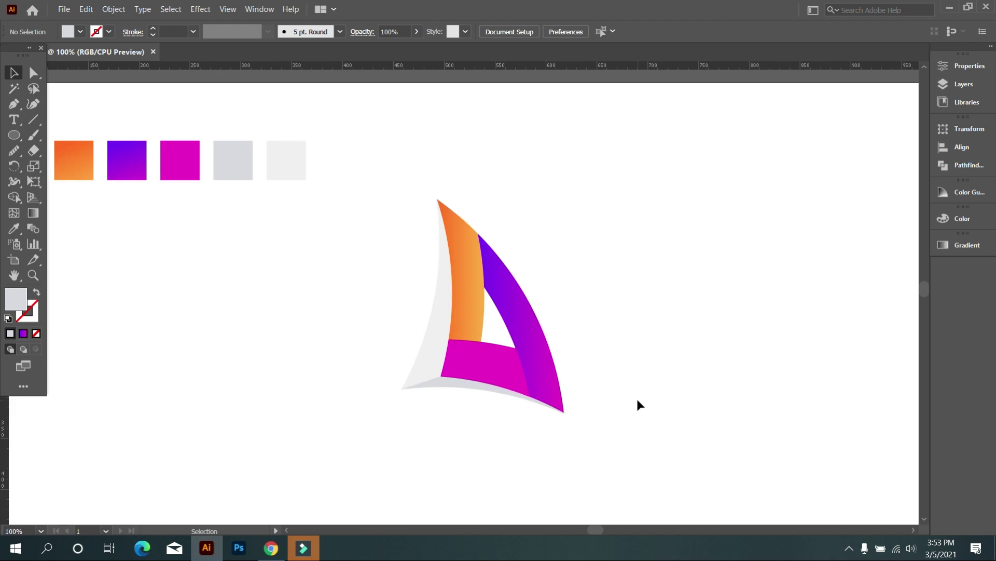
Re-angle the orange band's gradient to run from top to bottom
{"action": "left_click", "coordinate": [481, 287]}
{"action": "key", "text": "g"}
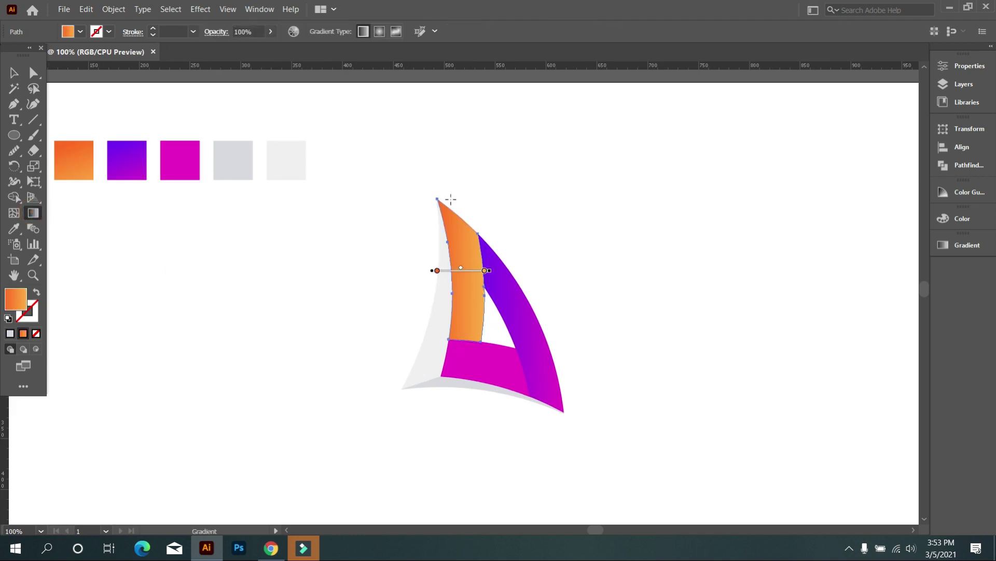
{"action": "left_click_drag", "start_coordinate": [458, 199], "coordinate": [468, 374]}
{"action": "left_click", "coordinate": [14, 73]}
Re-angle the purple band's gradient to run diagonally down its length
{"action": "left_click", "coordinate": [521, 306]}
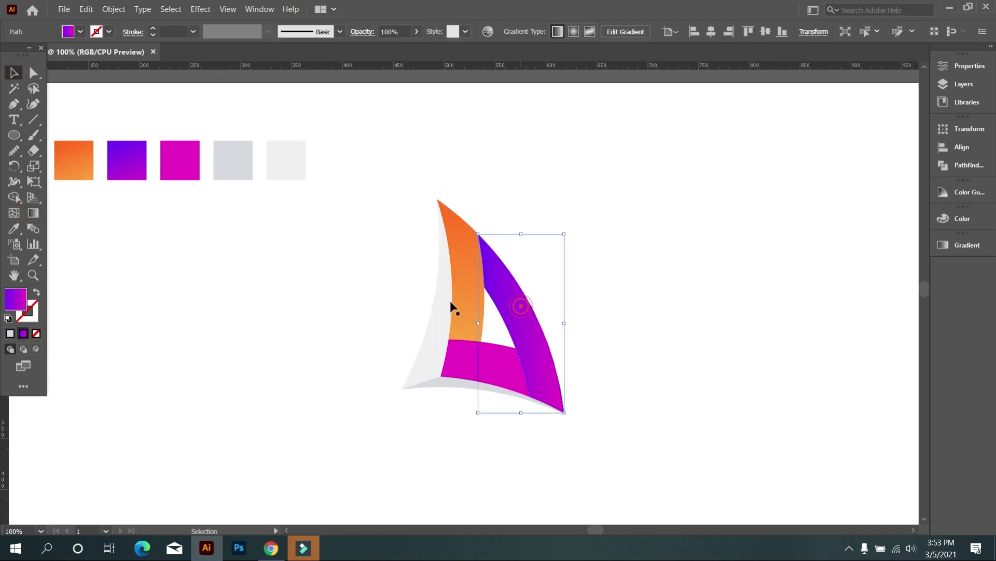
{"action": "left_click", "coordinate": [36, 211]}
{"action": "left_click_drag", "start_coordinate": [483, 257], "coordinate": [569, 429]}
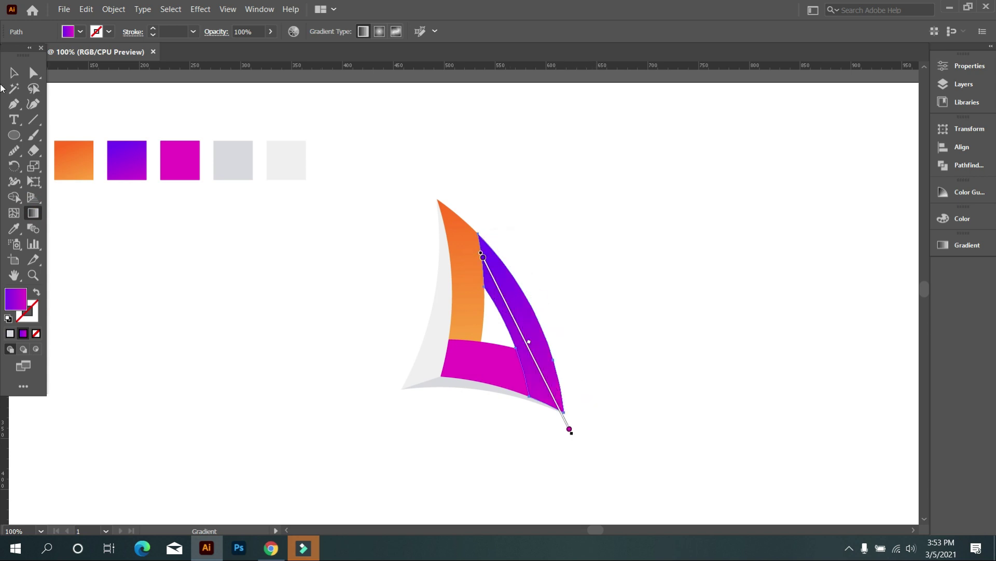
{"action": "left_click", "coordinate": [15, 72]}
{"action": "left_click", "coordinate": [421, 420]}
{"action": "scroll", "coordinate": [595, 399], "scroll_direction": "down", "scroll_amount": 1}
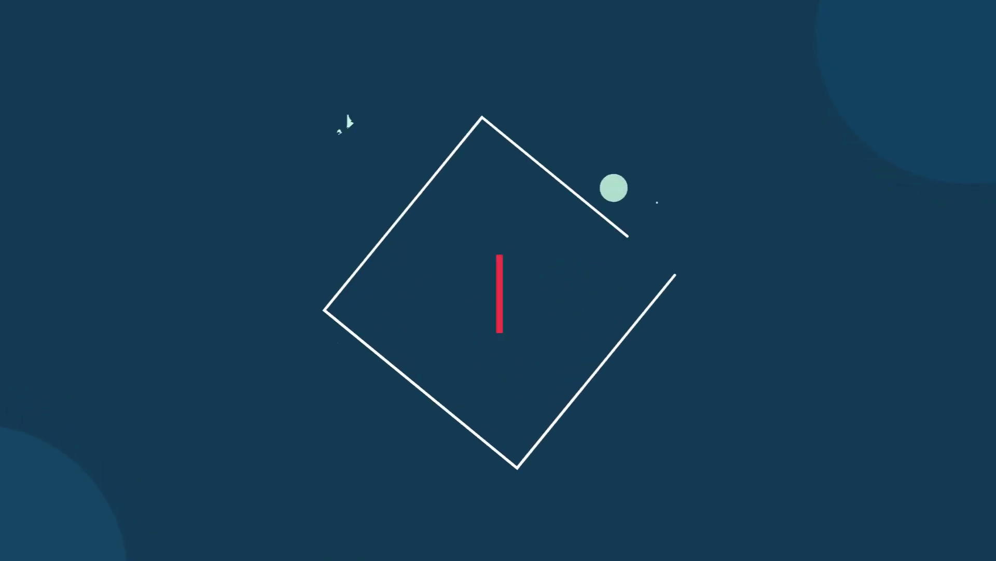